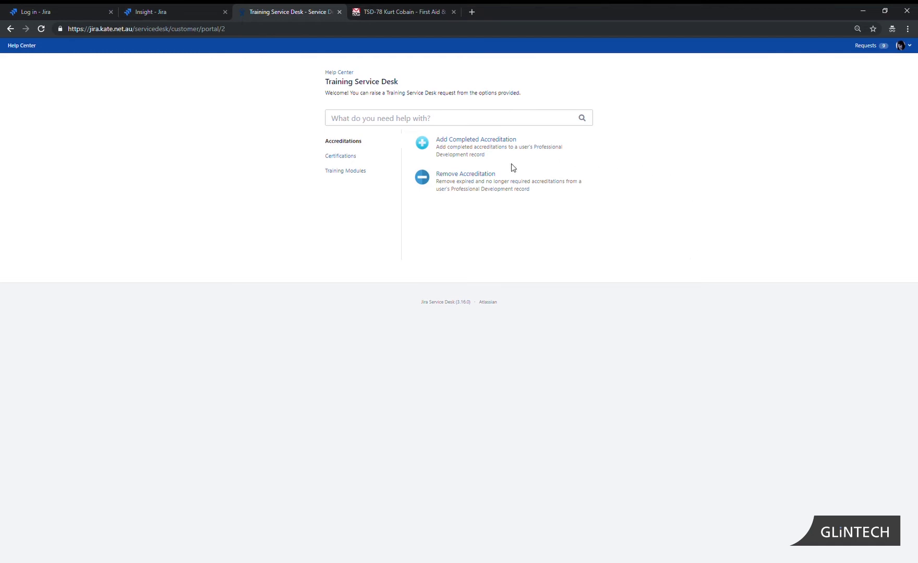
Browse the Certifications and Training Modules request types, then start an Add Completed Accreditation request
left_click(343, 156)
left_click(351, 174)
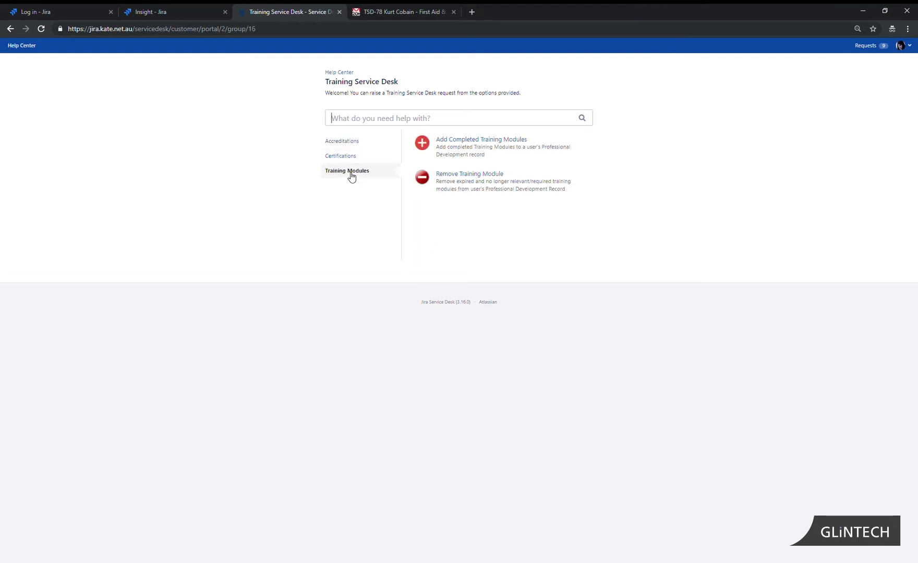
left_click(347, 144)
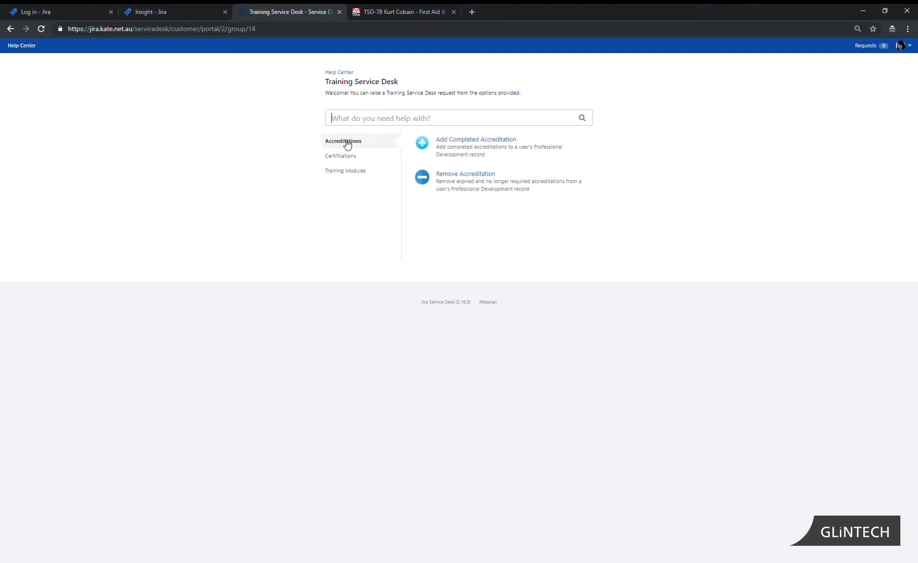
left_click(473, 140)
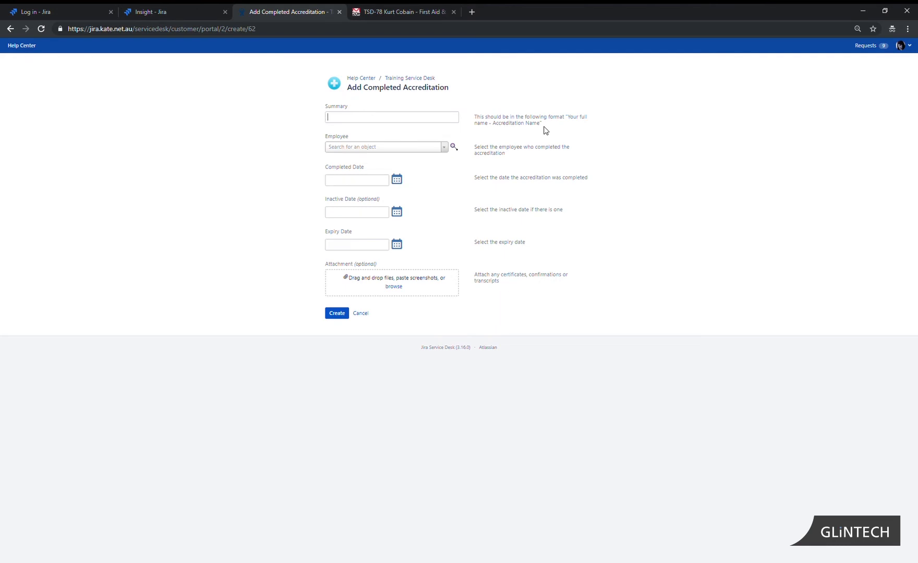
Paste the summary 'Atlassian Technical Sales Professional' and select the employee in the Employee picker
type("Freddie Mercury - Atlassian Technical Sales Professional")
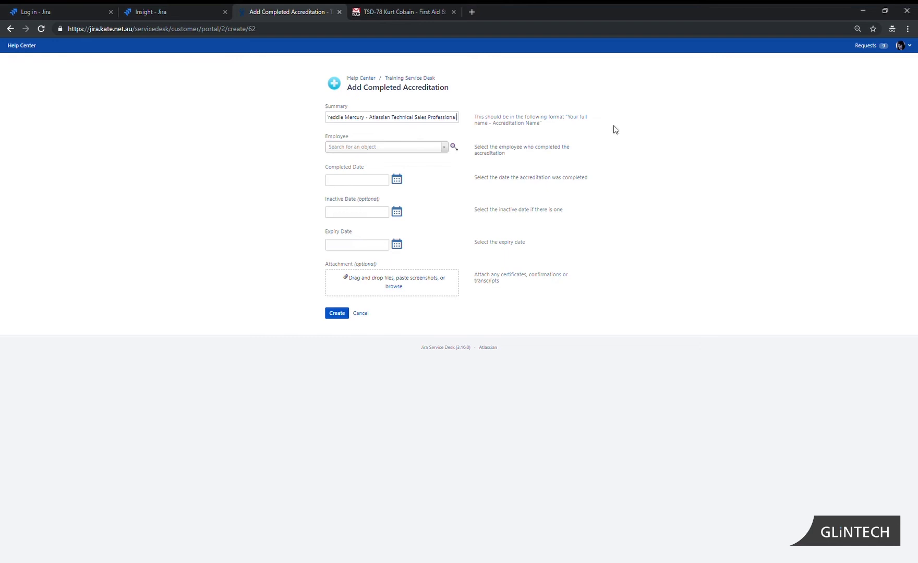
left_click(381, 147)
type("fred")
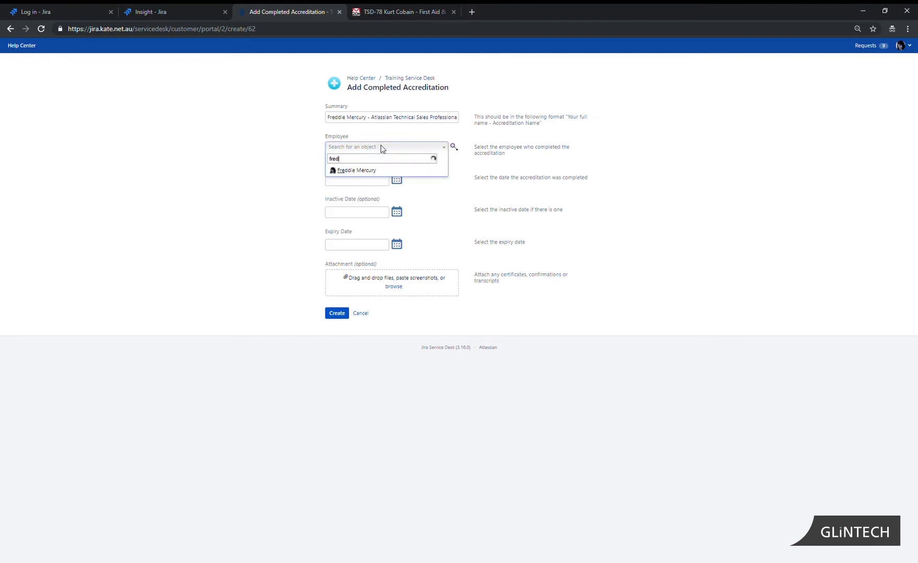
left_click(364, 168)
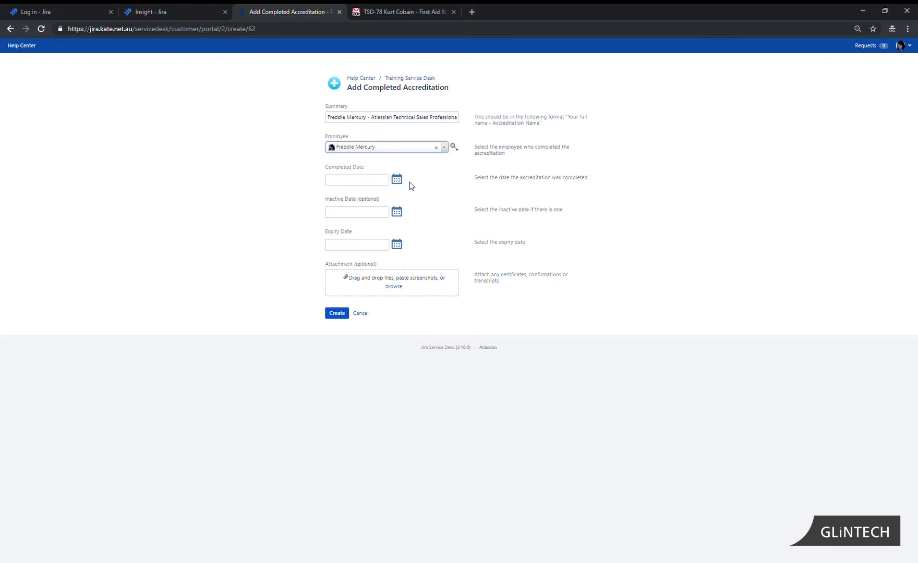
Set completed date 4/Mar/19, inactive date 29/Mar/19 and expiry date 9/Mar/20
left_click(397, 180)
left_click(421, 222)
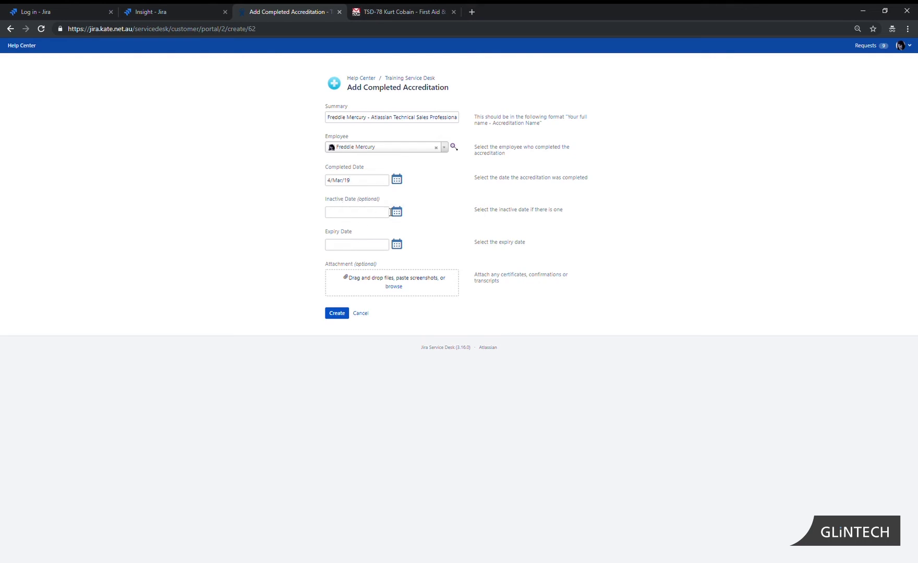
left_click(396, 211)
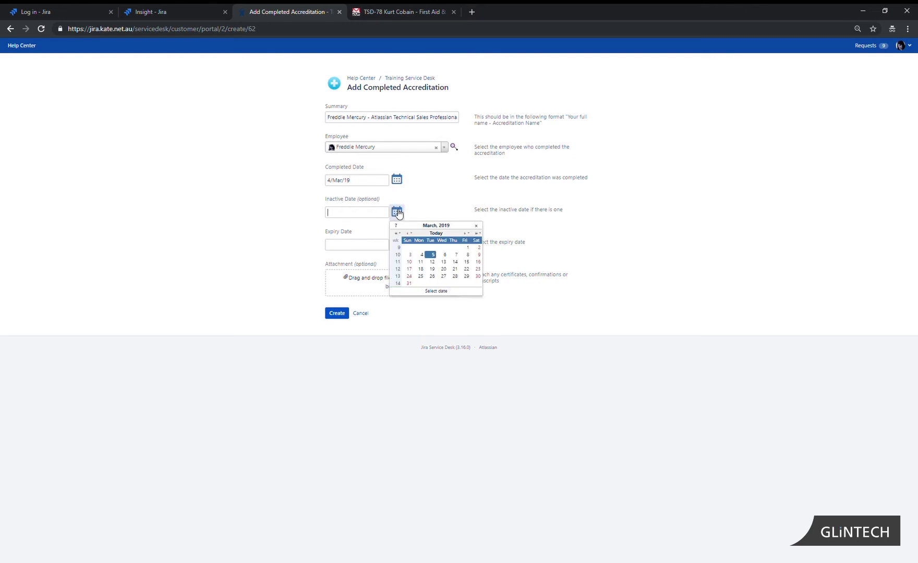
left_click(466, 276)
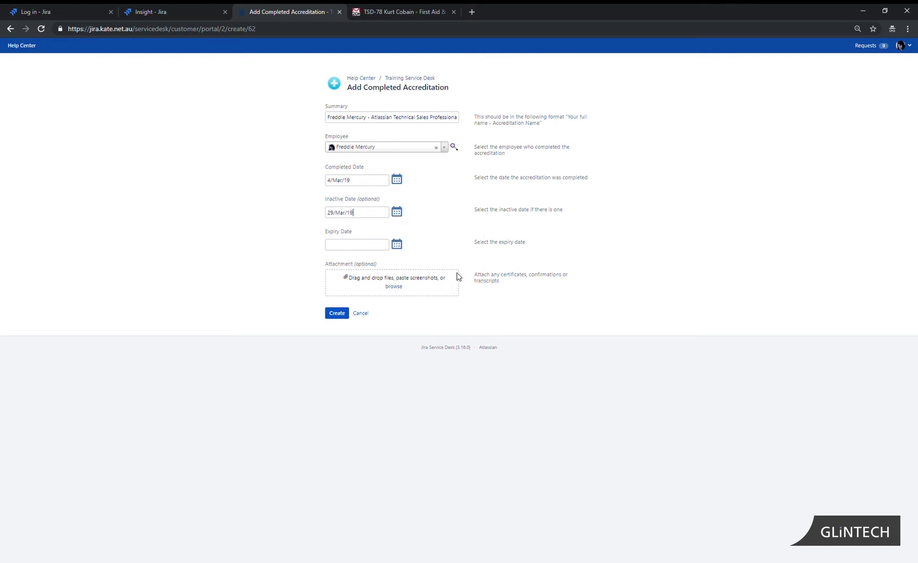
left_click(396, 246)
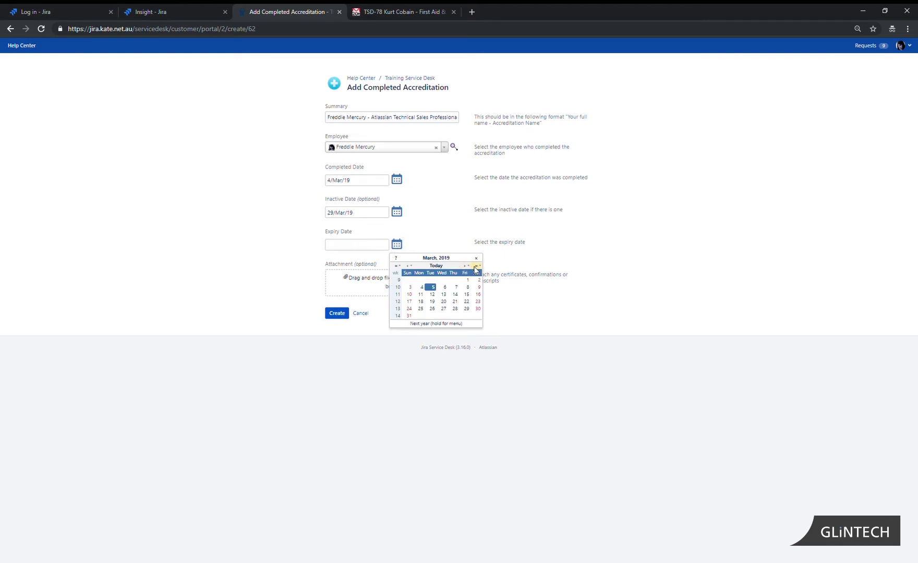
left_click(476, 270)
left_click(420, 288)
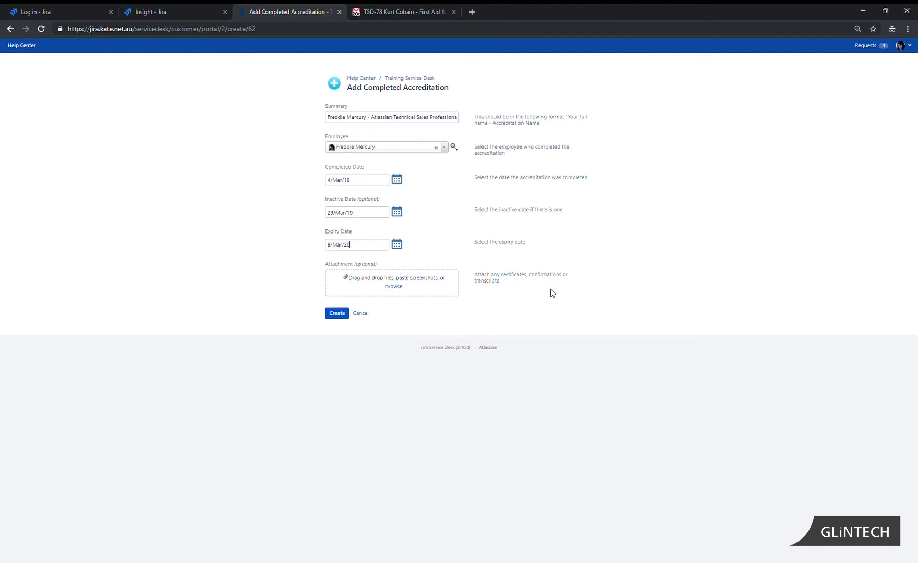
Attach insight flow.png and create the request, producing TSD-101 awaiting approval
left_click(393, 287)
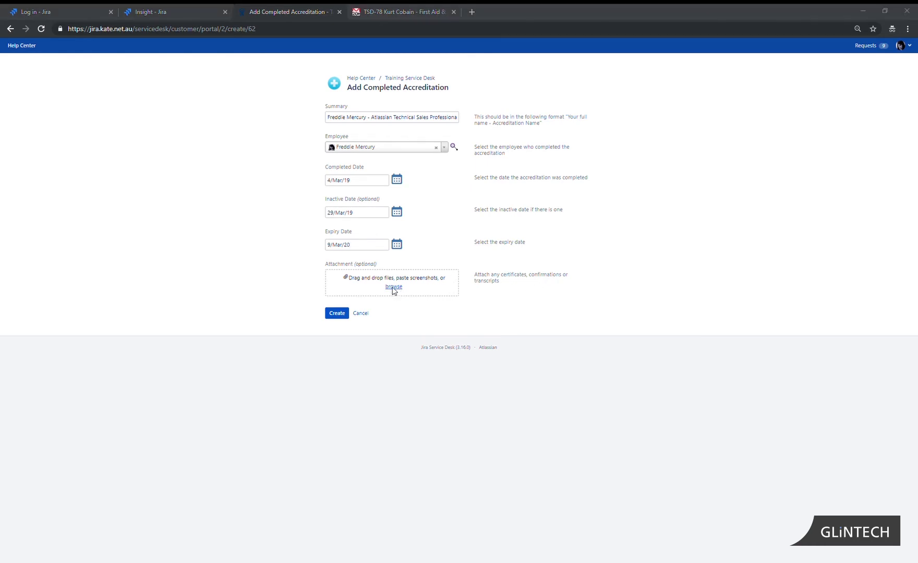
double_click(102, 94)
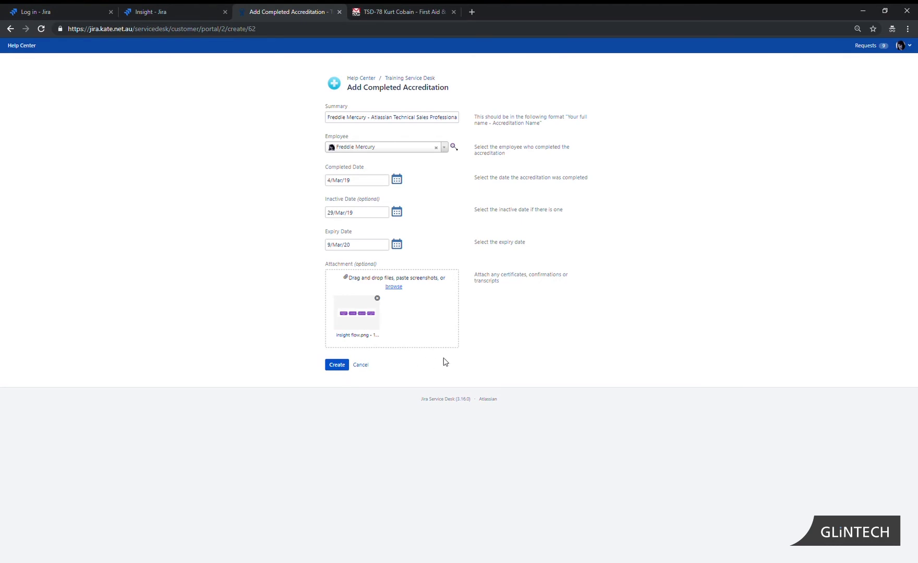
left_click(335, 367)
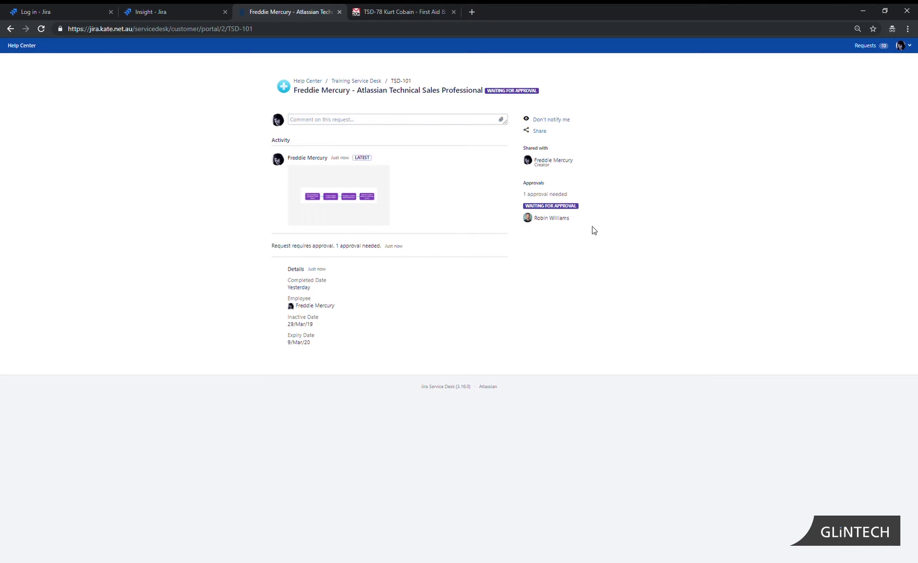
Log out of the employee account and log in with the manager's username and password
left_click(910, 47)
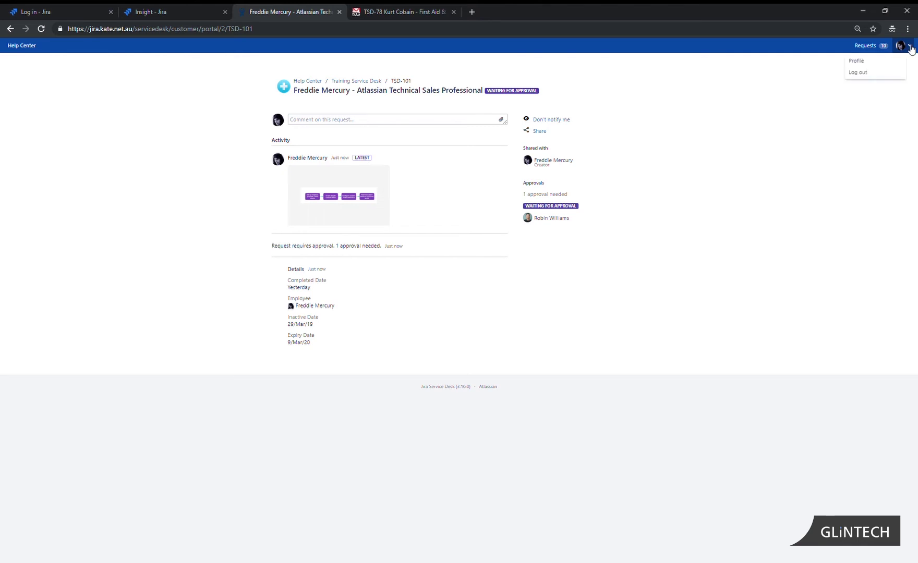
left_click(868, 72)
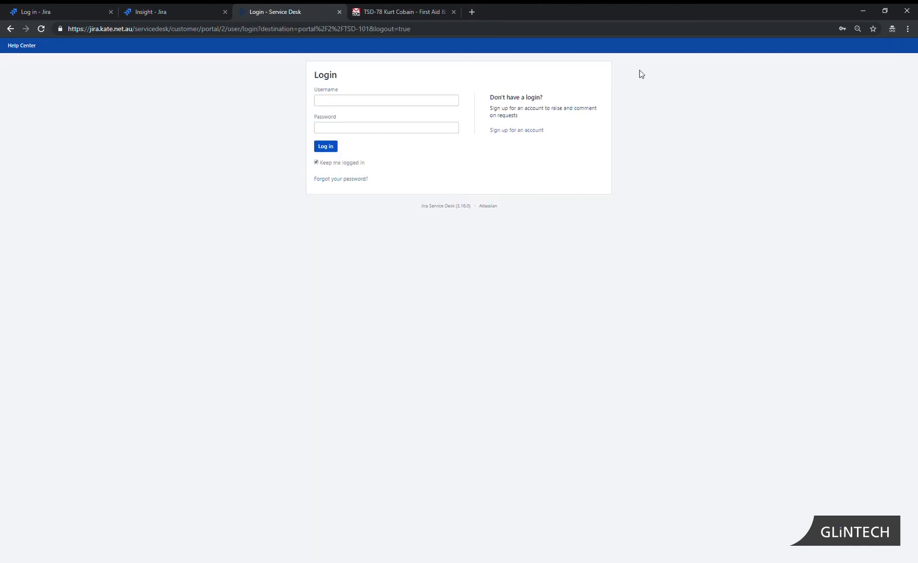
type("robin.williams")
left_click(444, 127)
type("••••••••••")
left_click(324, 148)
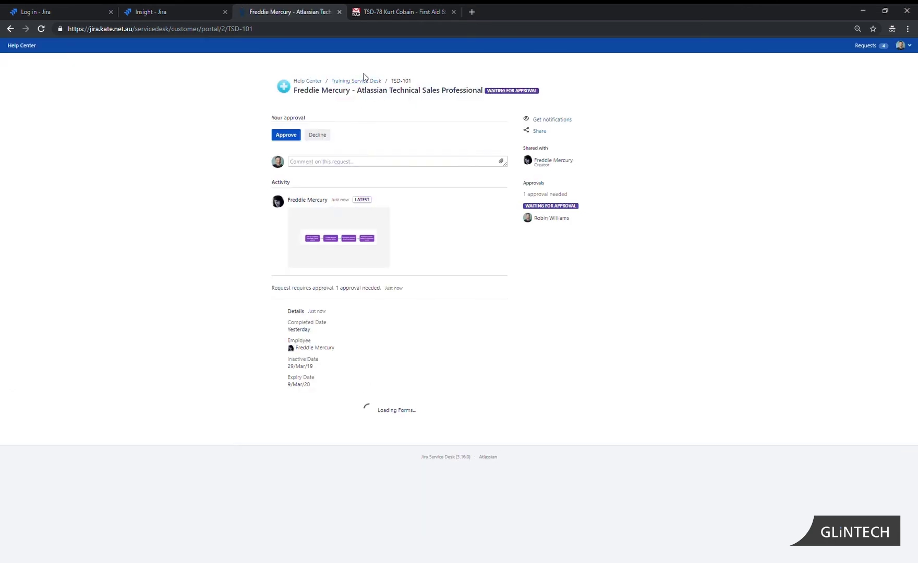
From the Training Service Desk portal, show the Approvals list of requests awaiting my approval
left_click(366, 84)
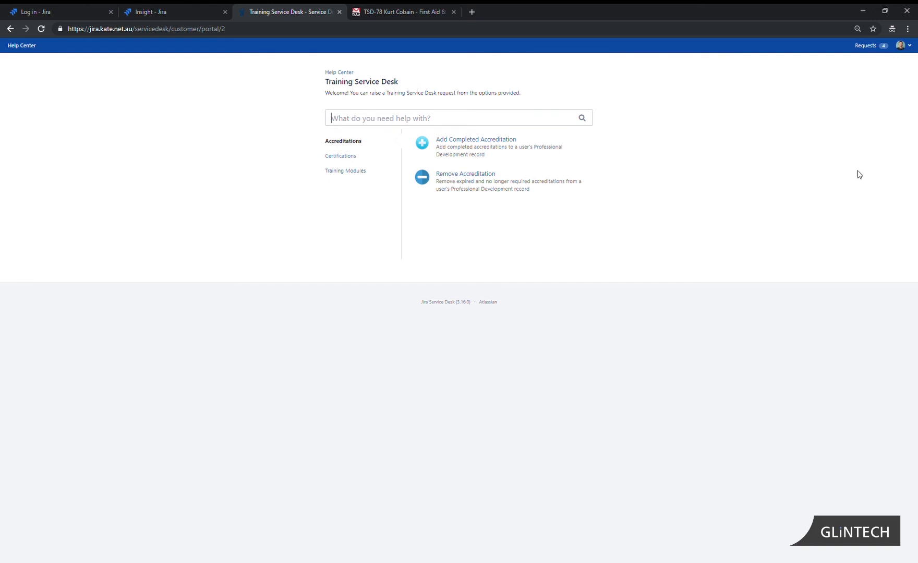
left_click(874, 50)
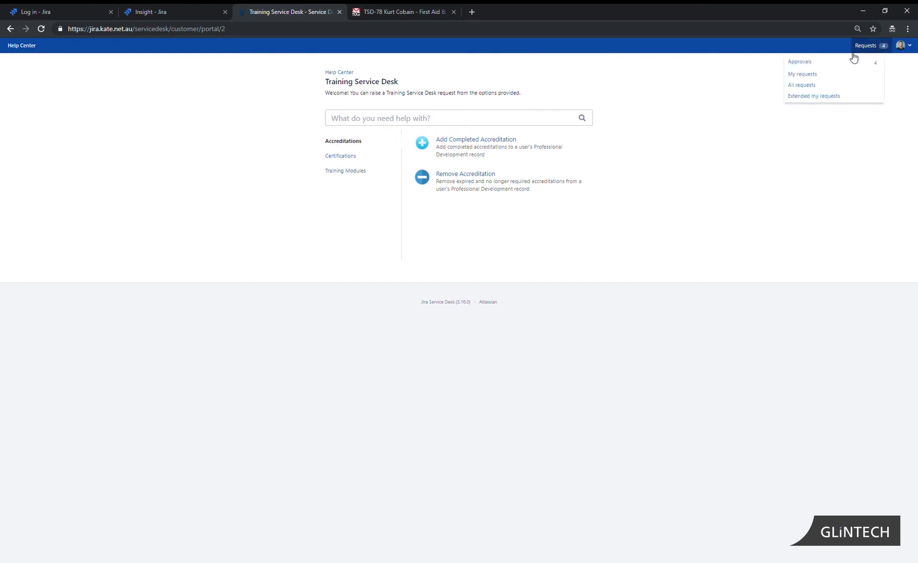
left_click(807, 63)
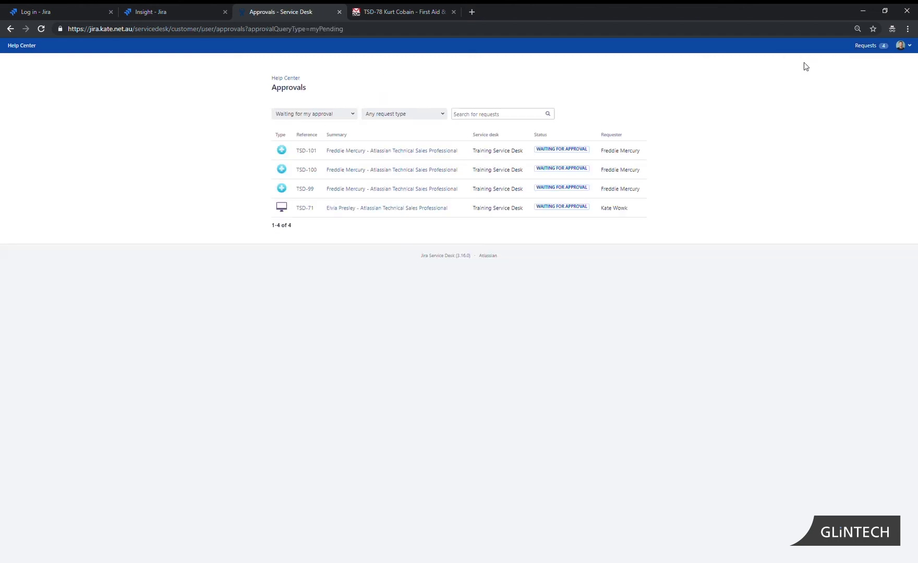
Open TSD-101, add the comment 'approved', and approve the request
left_click(312, 152)
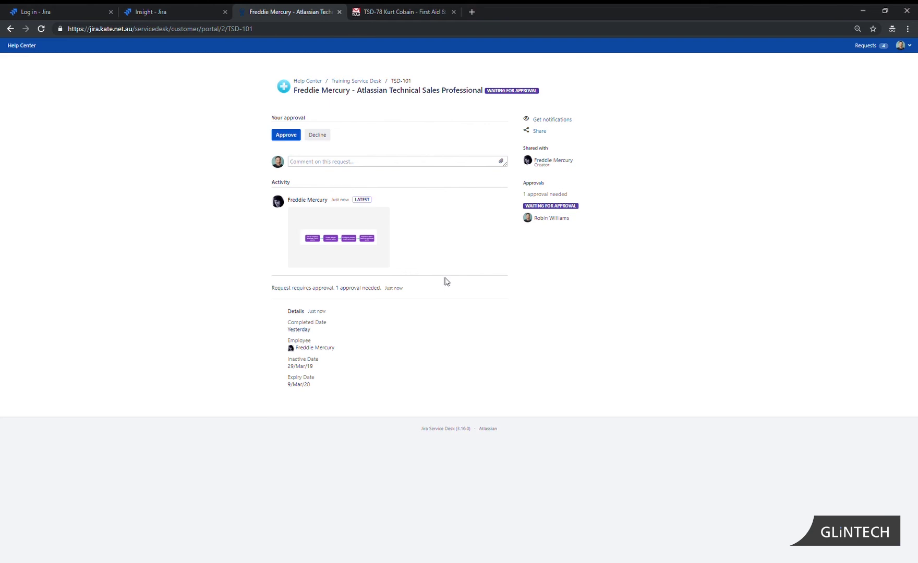
left_click(392, 165)
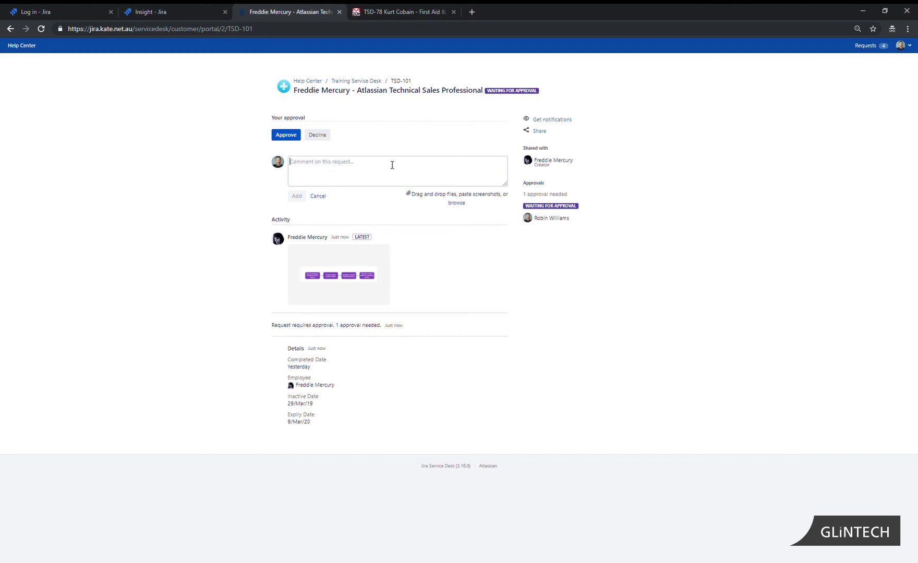
type("approved")
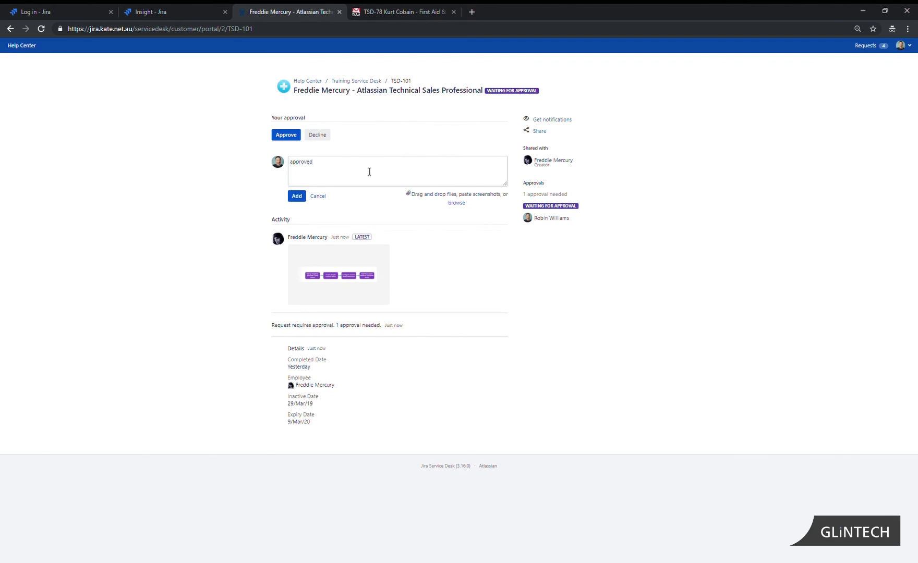
left_click(294, 196)
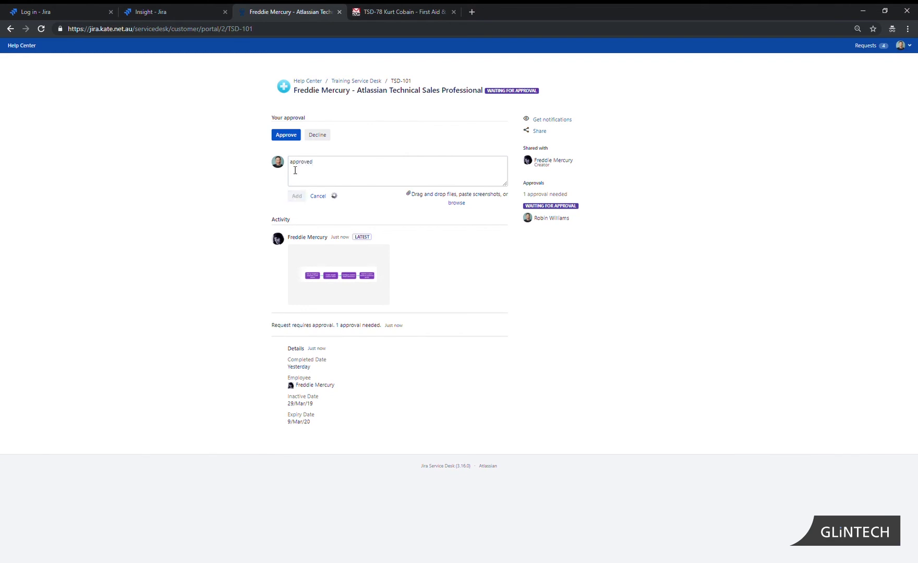
left_click(292, 136)
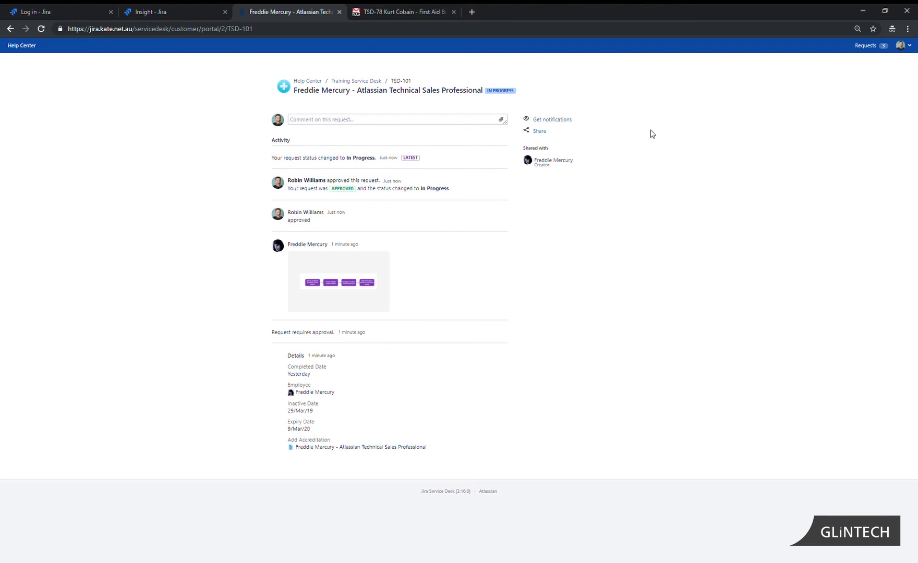
Switch to the Gmail tab showing the TSD-78 First Aid & CPR approval email
left_click(423, 15)
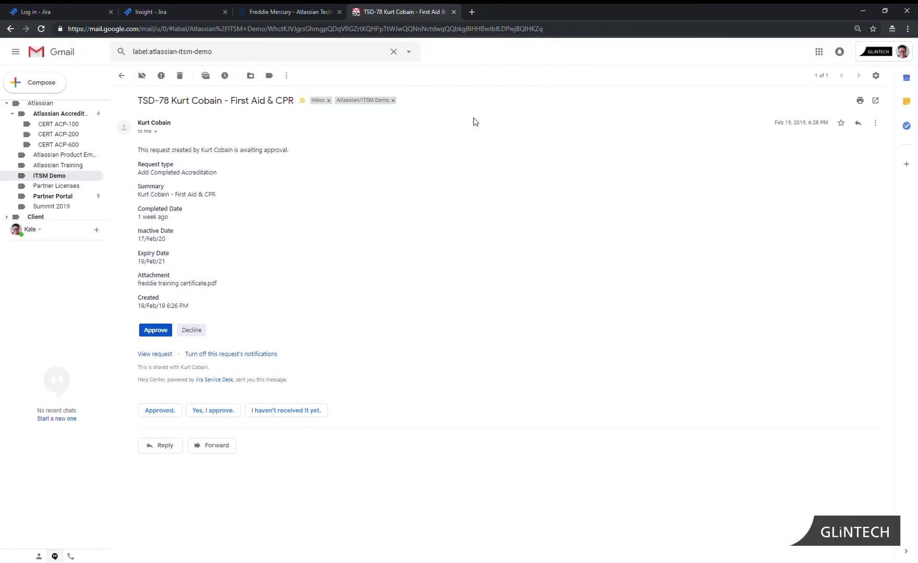